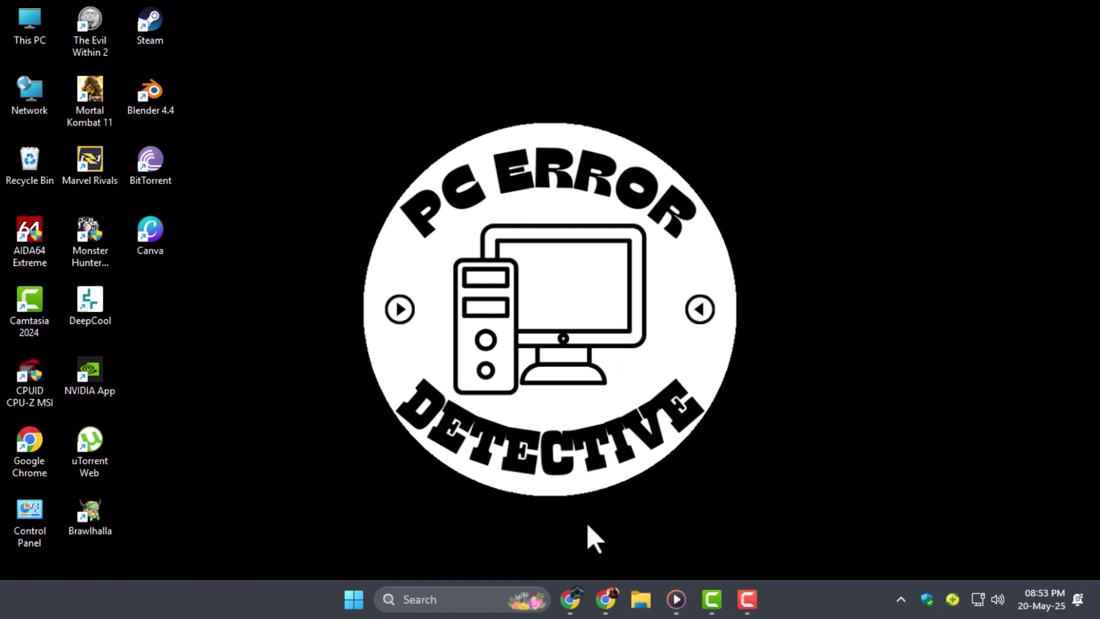
- Bring Chrome forward to the bluestacks Google results and select the search text
left_click(575, 599)
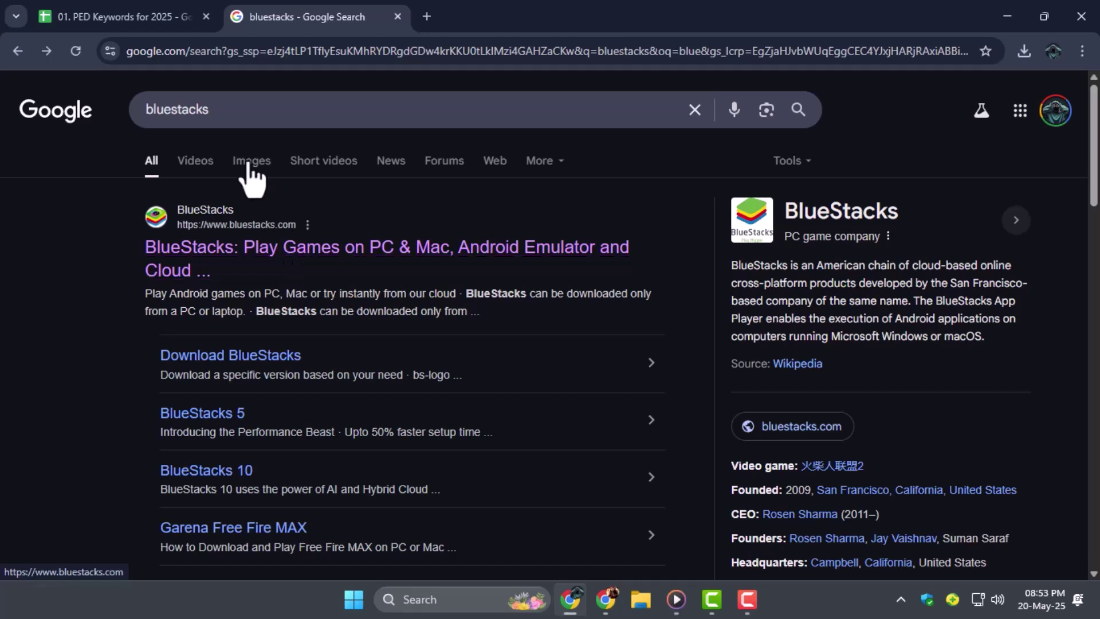
left_click_drag(266, 104, 4, 142)
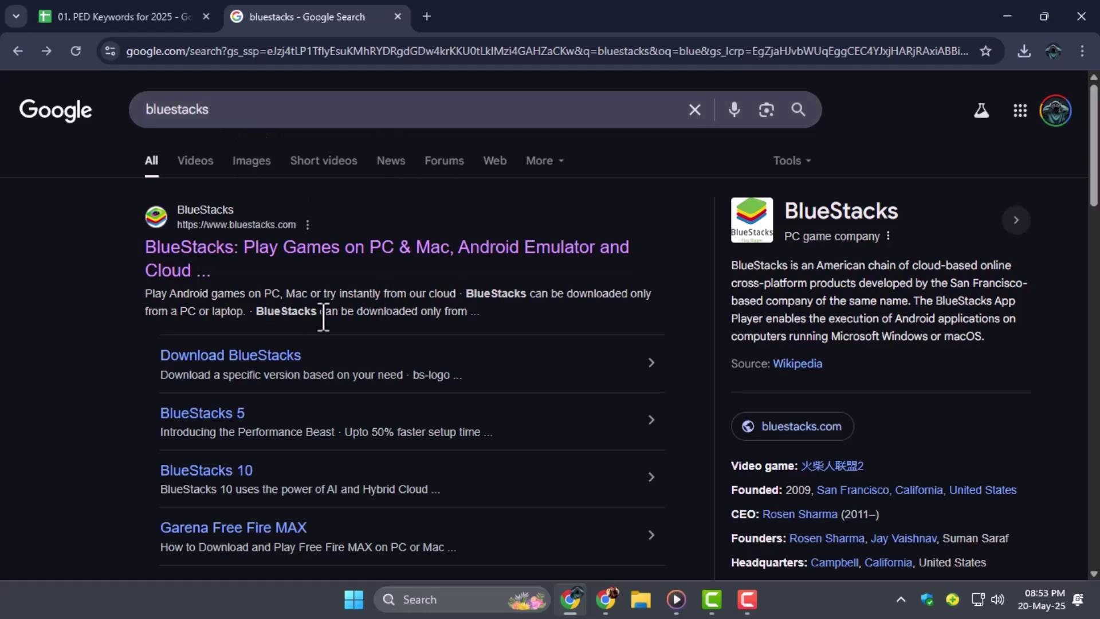
- Open bluestacks.com from the results and download the BlueStacks installer
left_click(305, 270)
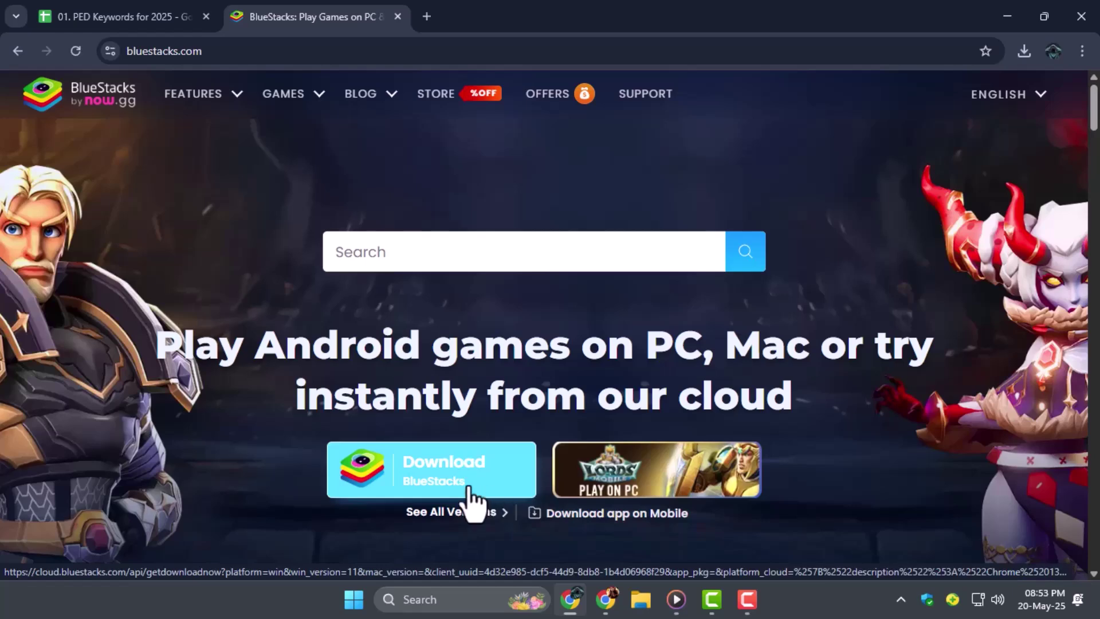
left_click(471, 503)
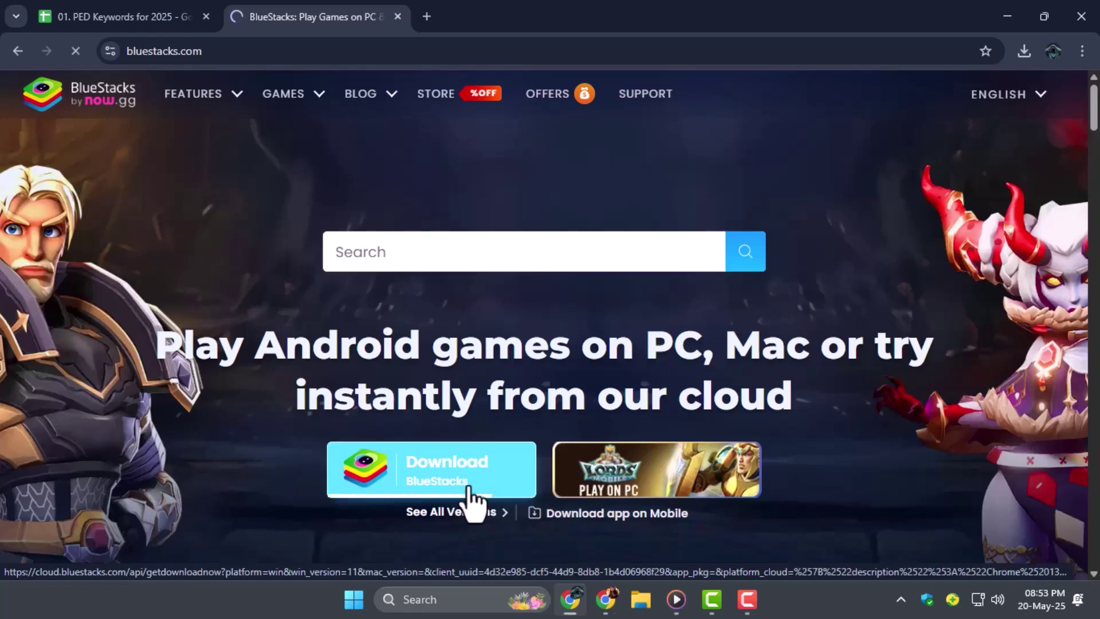
- Run BlueStacksInstaller from Chrome's recent downloads to install BlueStacks
left_click(1022, 50)
mouse_move(981, 130)
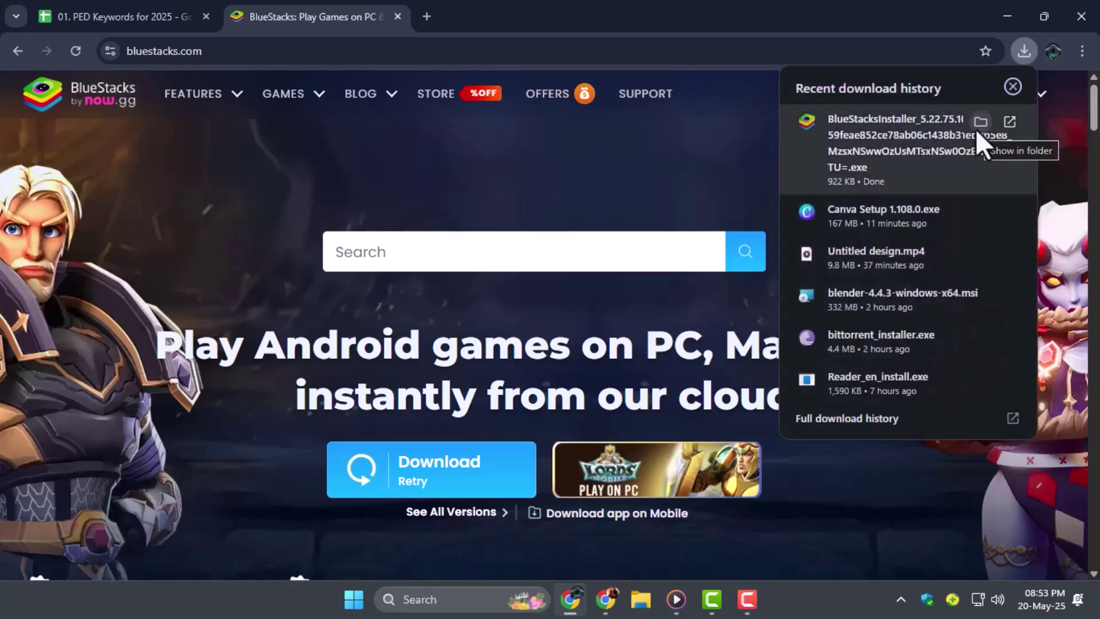
left_click(1007, 122)
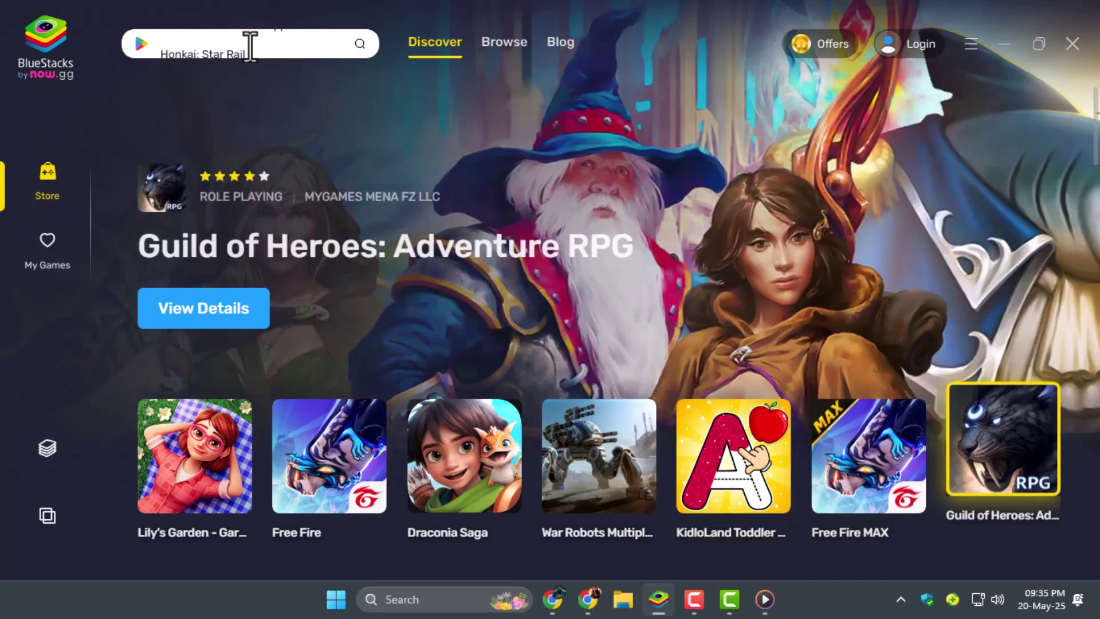
- Search the BlueStacks store for "Block" and open the Block Blast! page
left_click(250, 47)
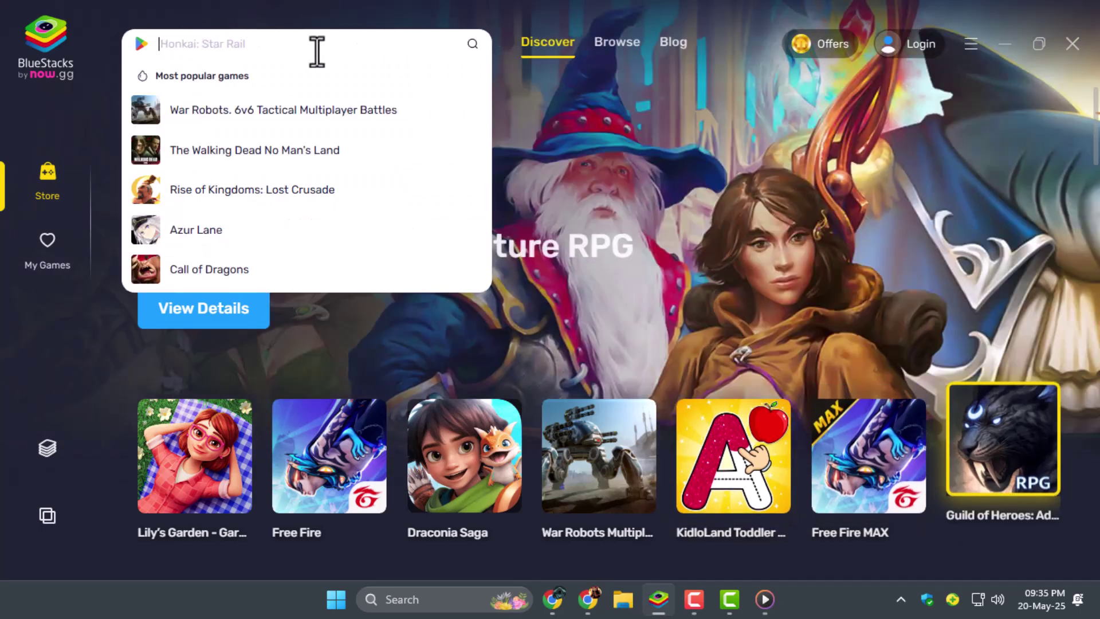
key("Return")
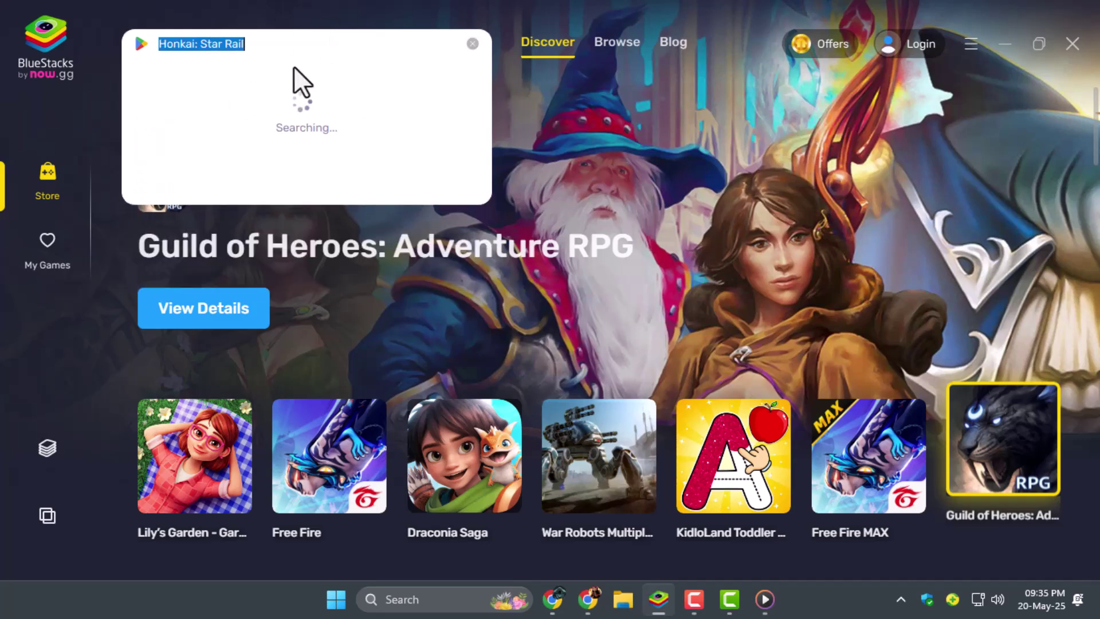
type("Block")
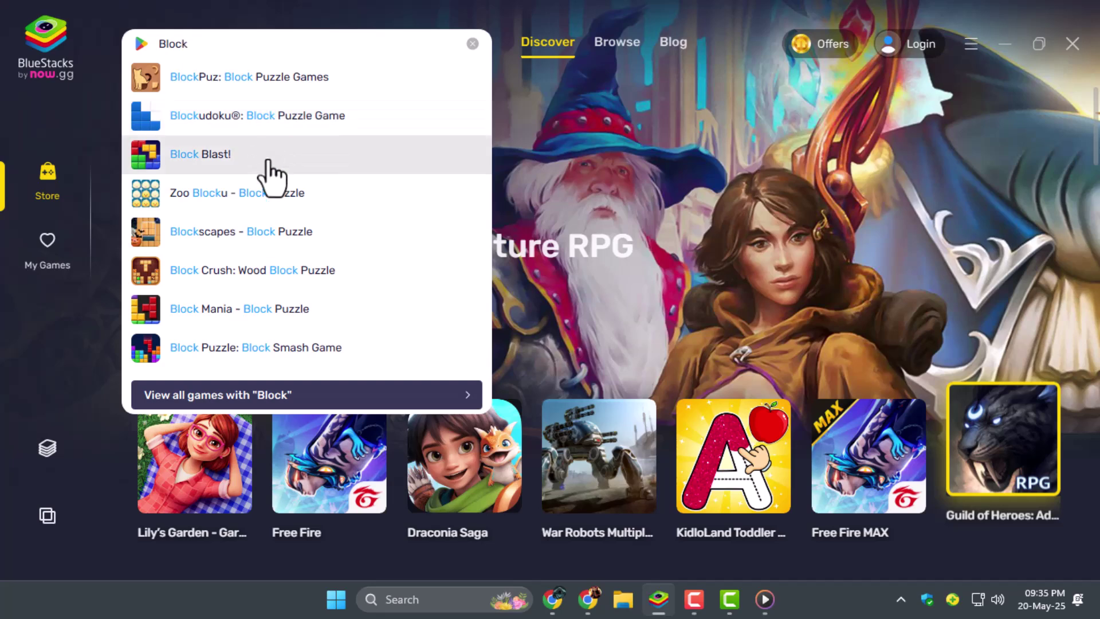
left_click(273, 163)
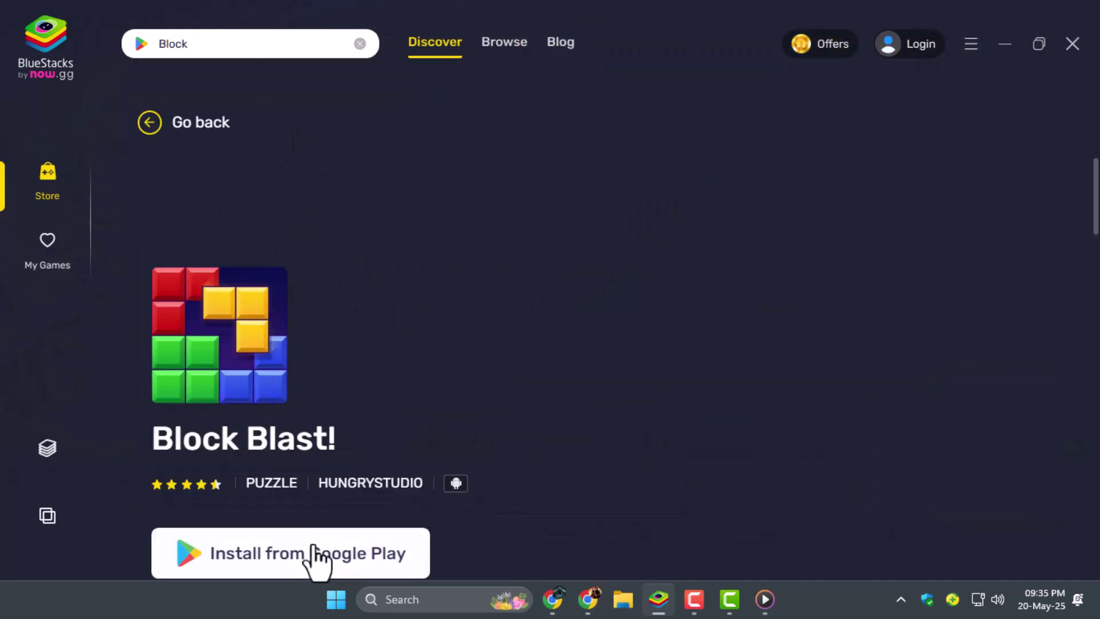
- Install Block Blast! from Google Play and play it in the App Player
left_click(315, 559)
left_click(395, 558)
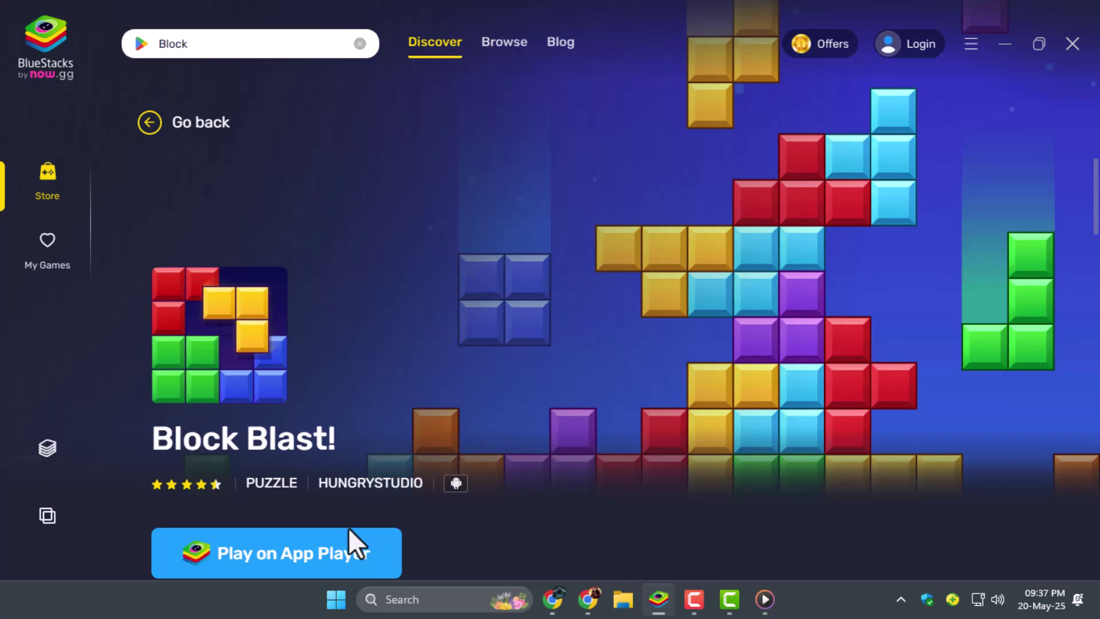
left_click(304, 559)
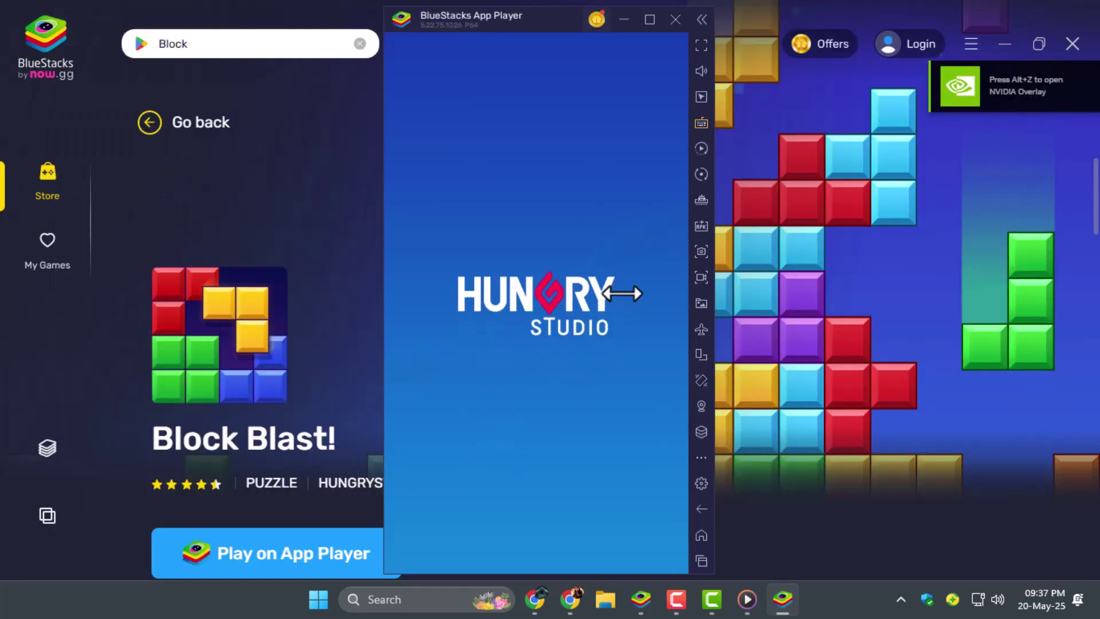
- Accept the Block Blast! privacy policy while the game loads
left_click(593, 375)
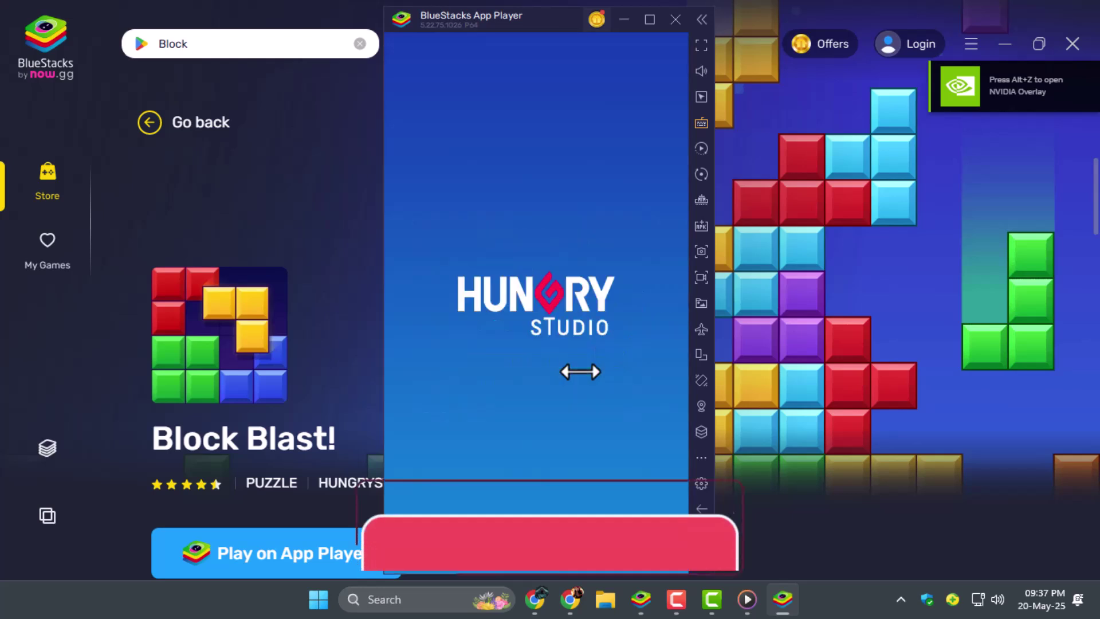